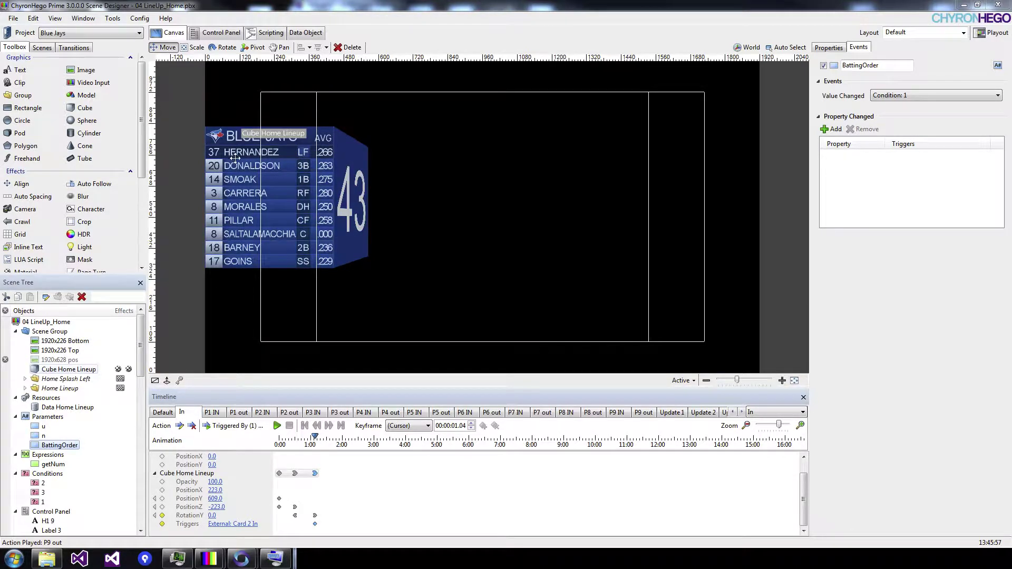
Play the P2 IN, P1 out, P3 IN and P2 out highlight actions on the lineup rows.
{"action": "left_click", "coordinate": [262, 412]}
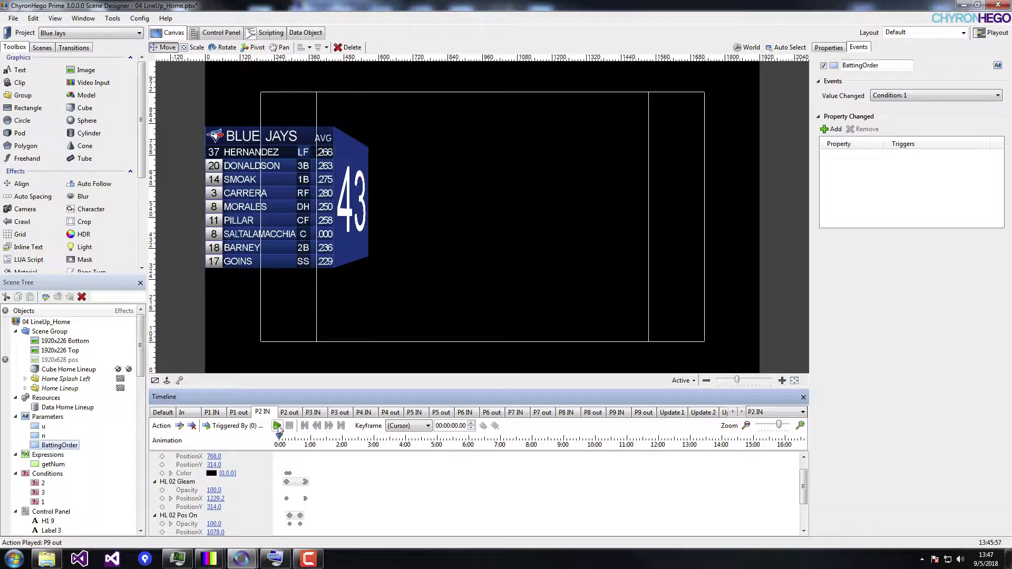
{"action": "left_click", "coordinate": [278, 427]}
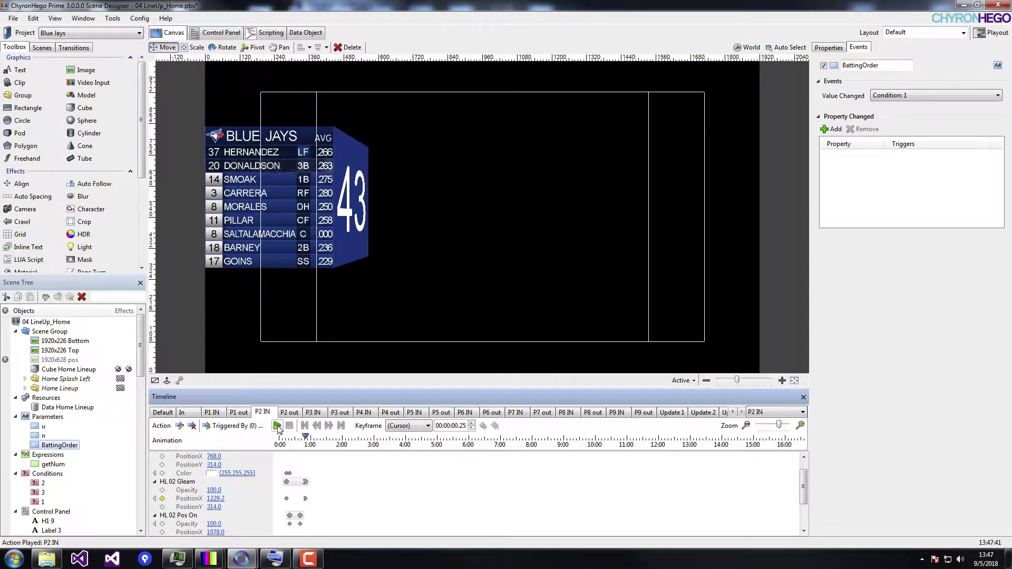
{"action": "left_click", "coordinate": [241, 413]}
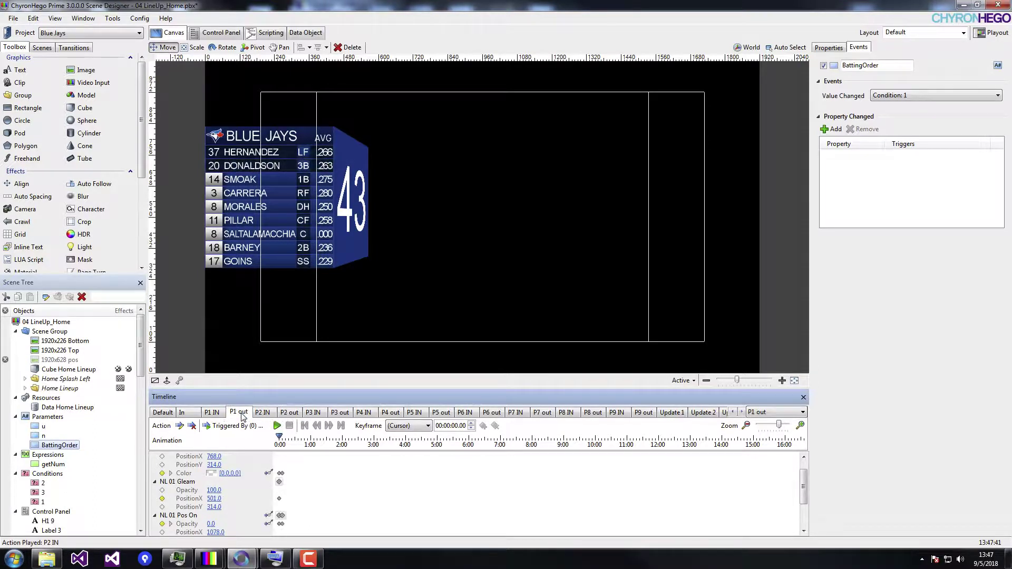
{"action": "left_click", "coordinate": [277, 426]}
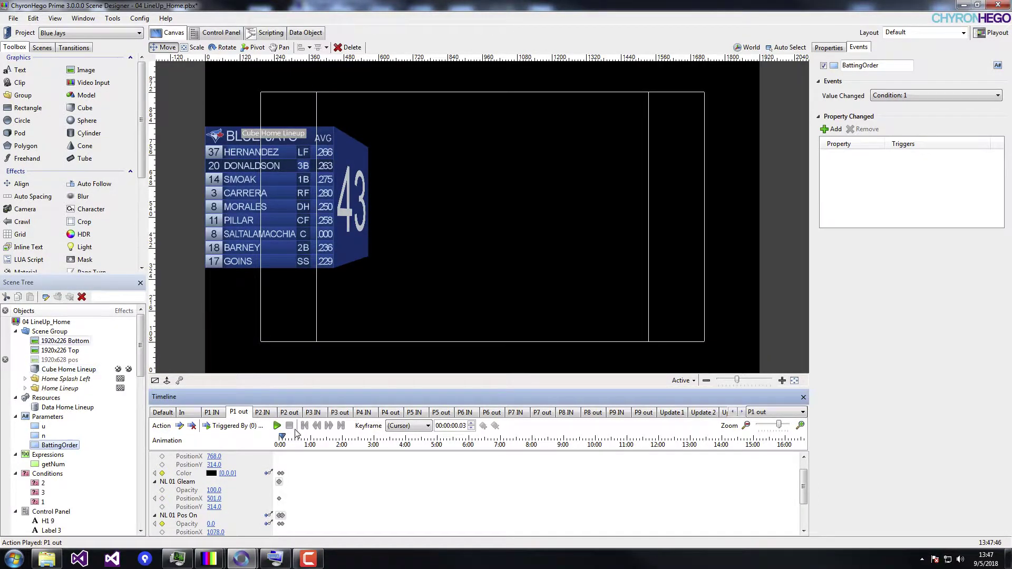
{"action": "left_click", "coordinate": [312, 414]}
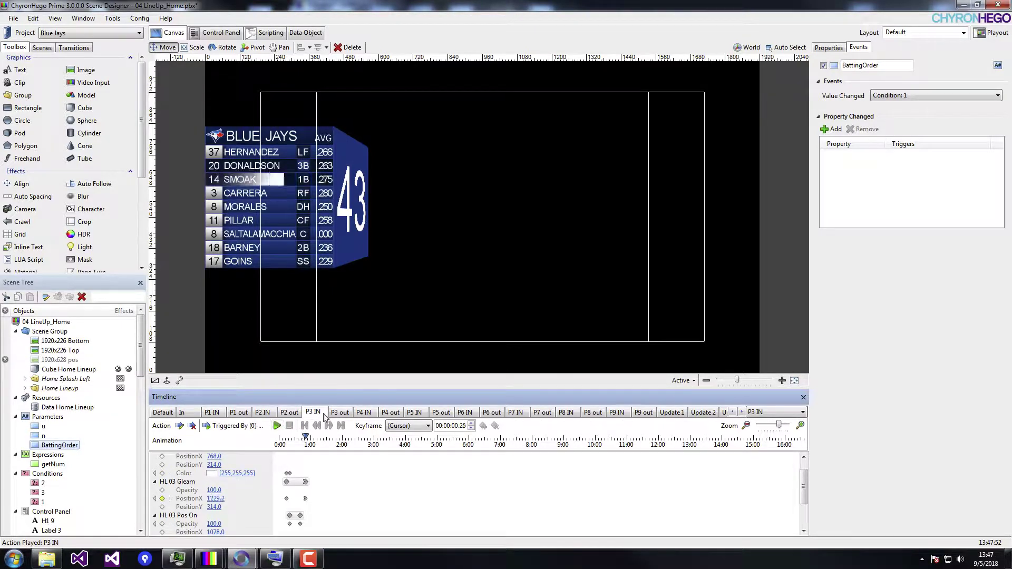
{"action": "left_click", "coordinate": [289, 413]}
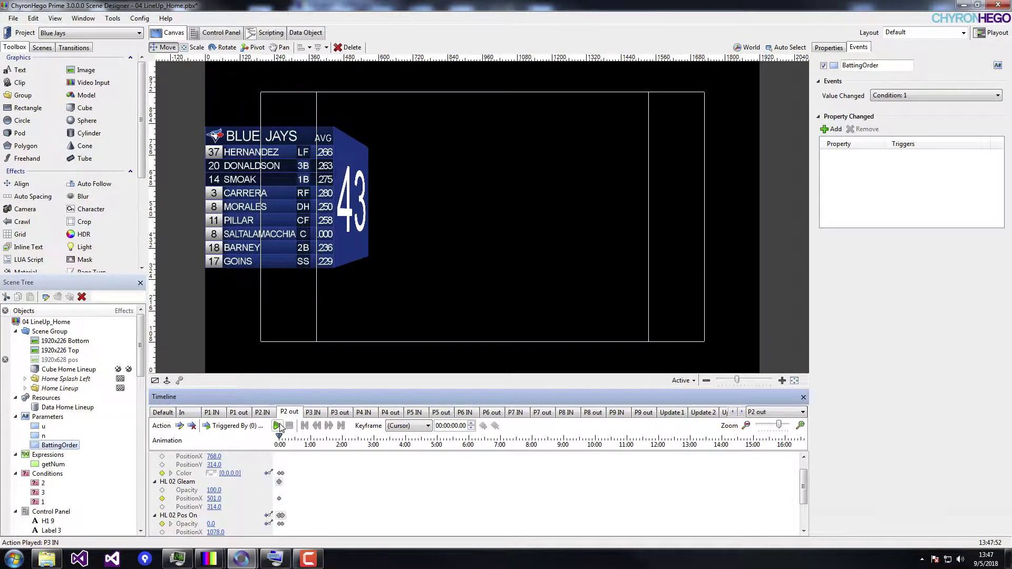
{"action": "left_click", "coordinate": [278, 427]}
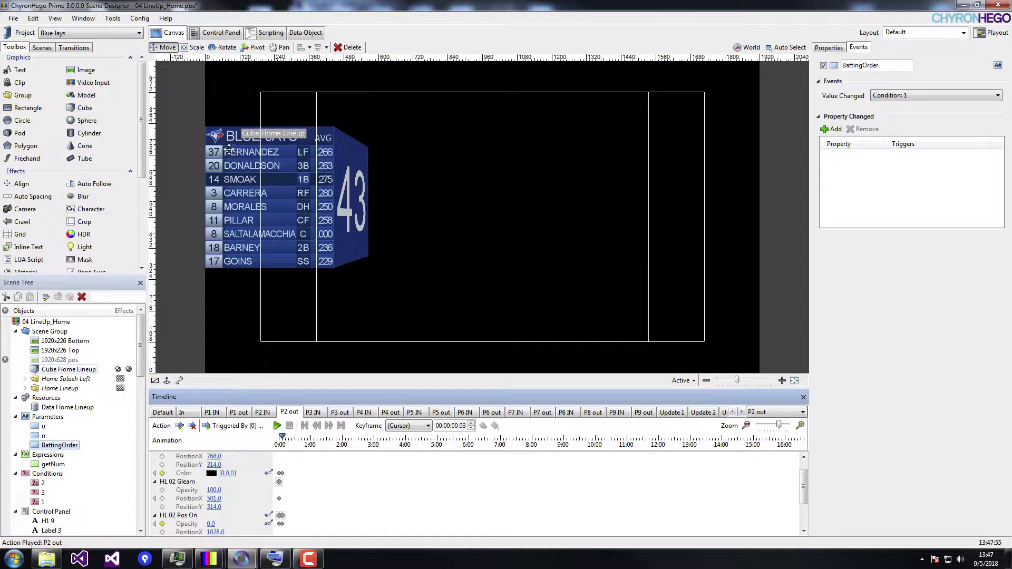
{"action": "left_click", "coordinate": [280, 310]}
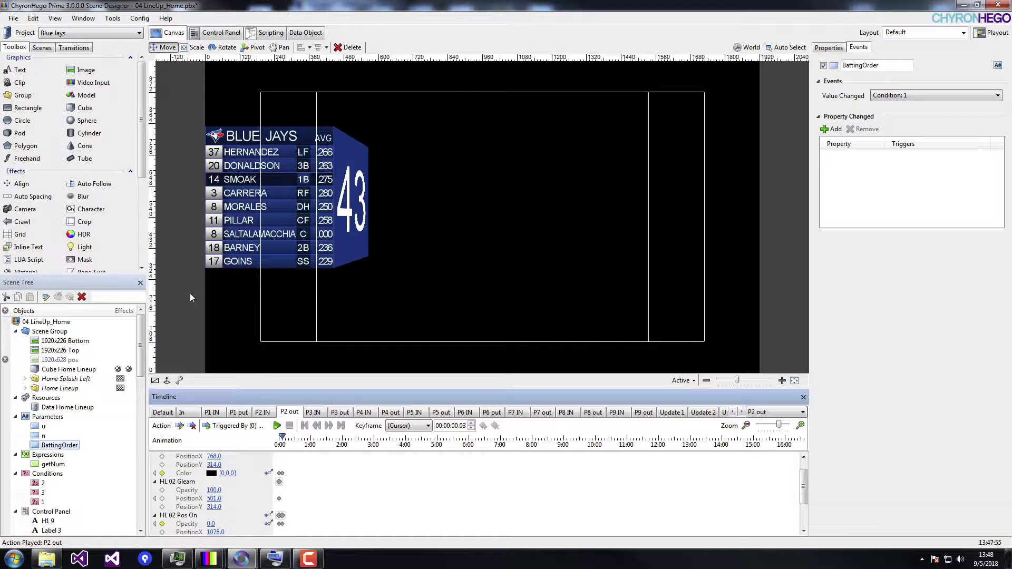
Open the Parameters/Expressions editor for BattingOrder and zoom in on the lineup graphic.
{"action": "left_click", "coordinate": [40, 445]}
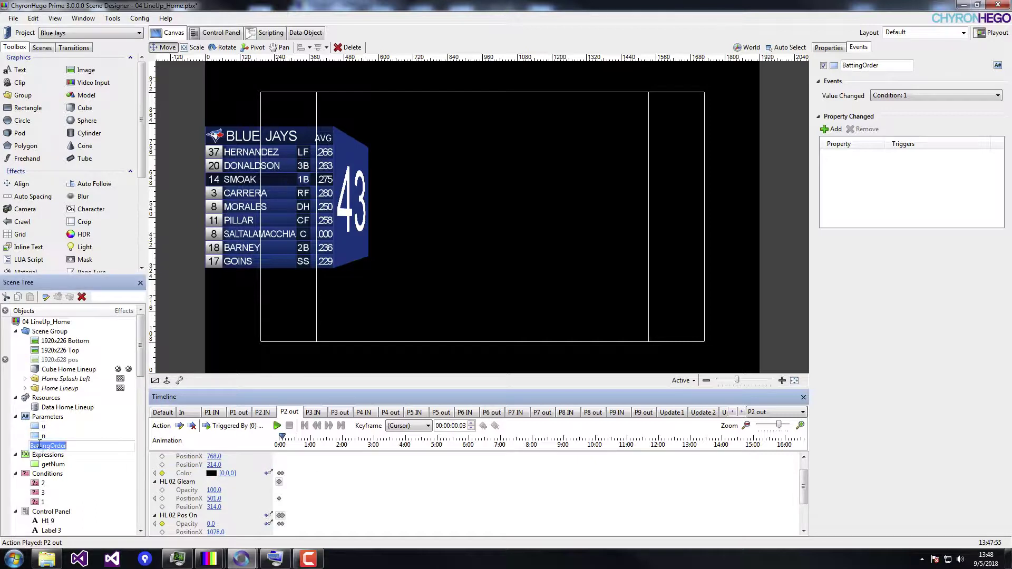
{"action": "double_click", "coordinate": [40, 446]}
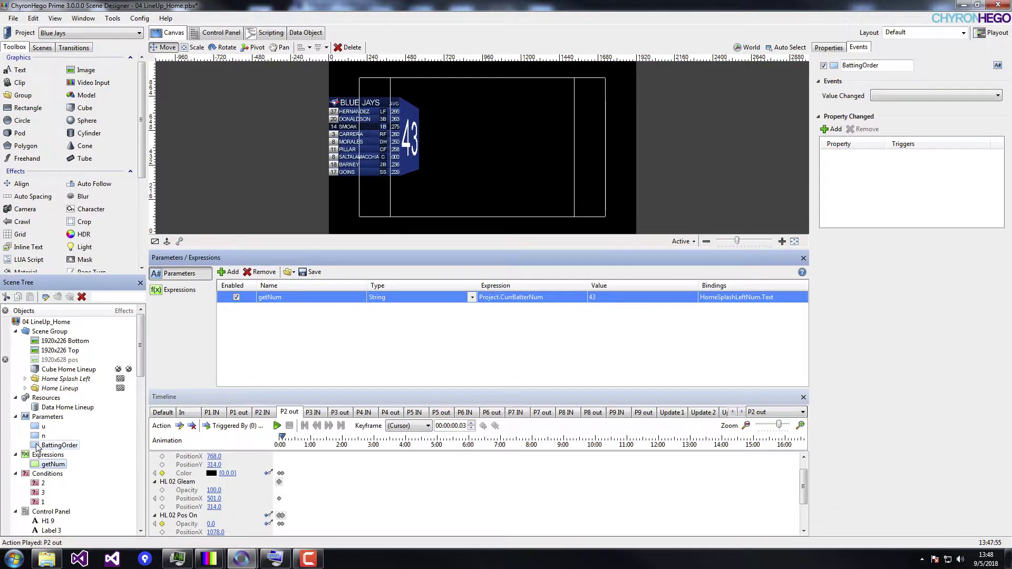
{"action": "left_click", "coordinate": [40, 446]}
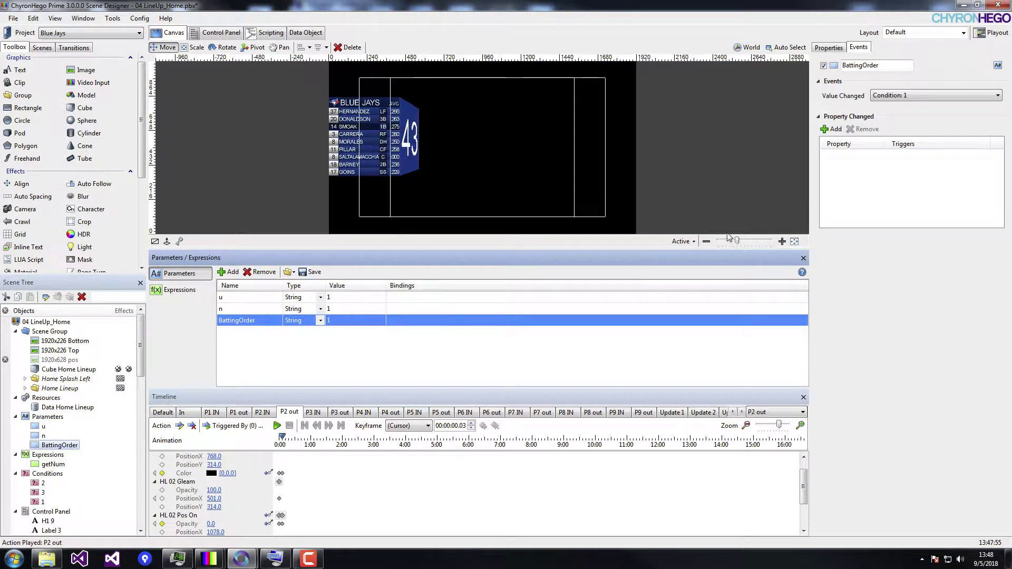
{"action": "left_click_drag", "start_coordinate": [737, 241], "coordinate": [745, 243]}
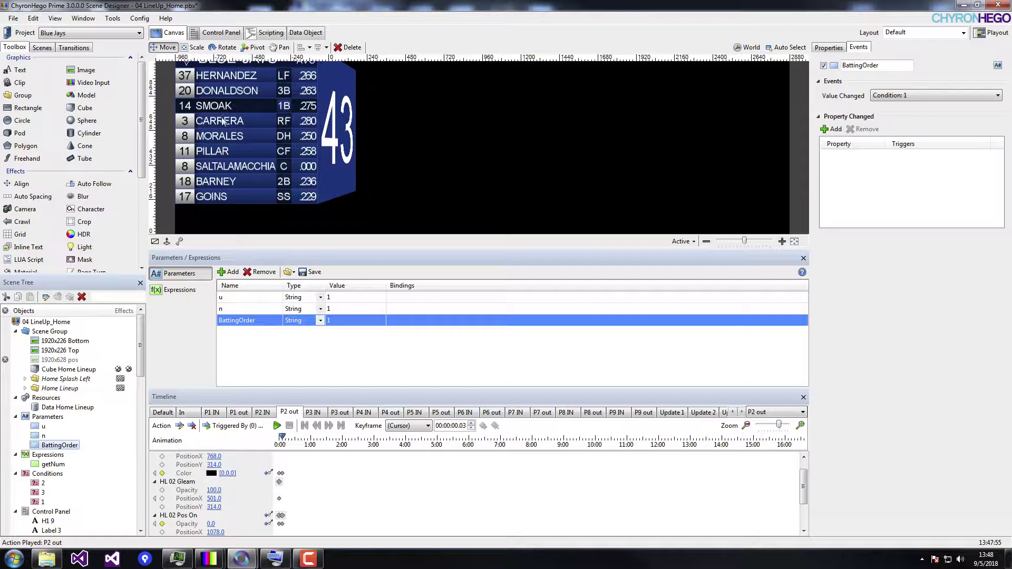
Set BattingOrder to 6, then 7, to highlight PILLAR, then SALTALAMACCHIA, and open condition 1's rules.
{"action": "left_click", "coordinate": [342, 321]}
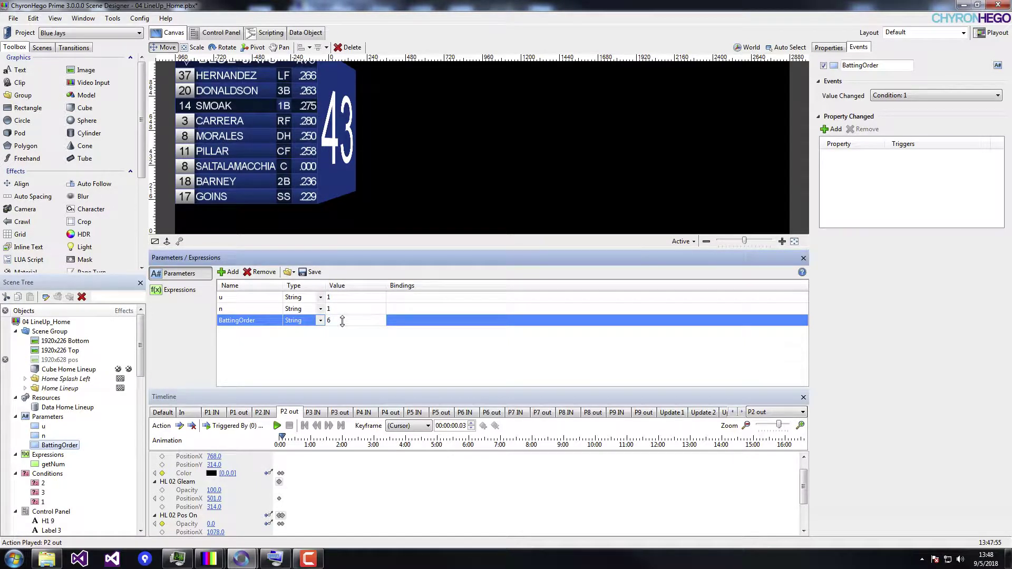
{"action": "type", "text": "6"}
{"action": "key", "text": "Return"}
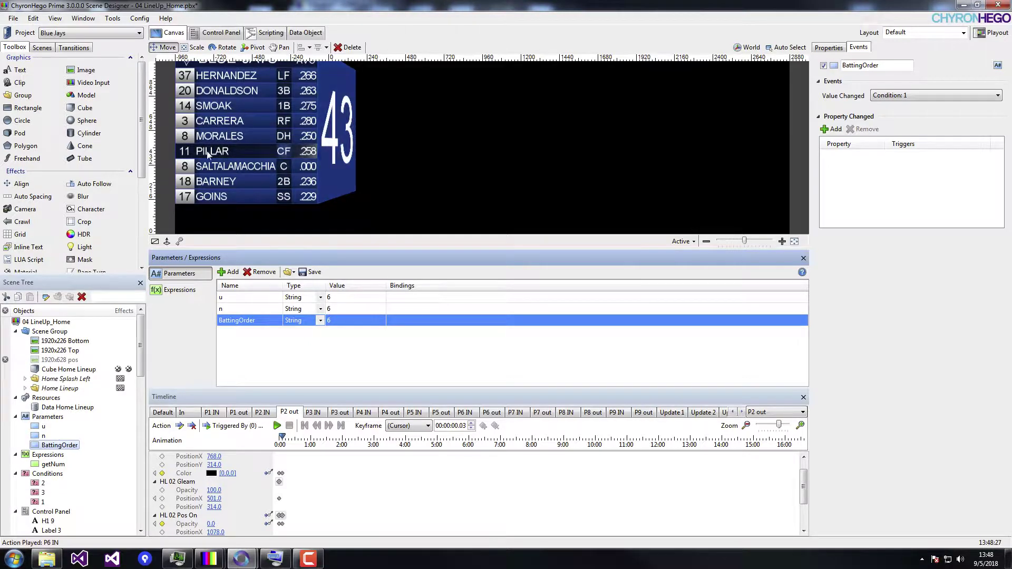
{"action": "left_click", "coordinate": [345, 320]}
{"action": "type", "text": "7"}
{"action": "key", "text": "Return"}
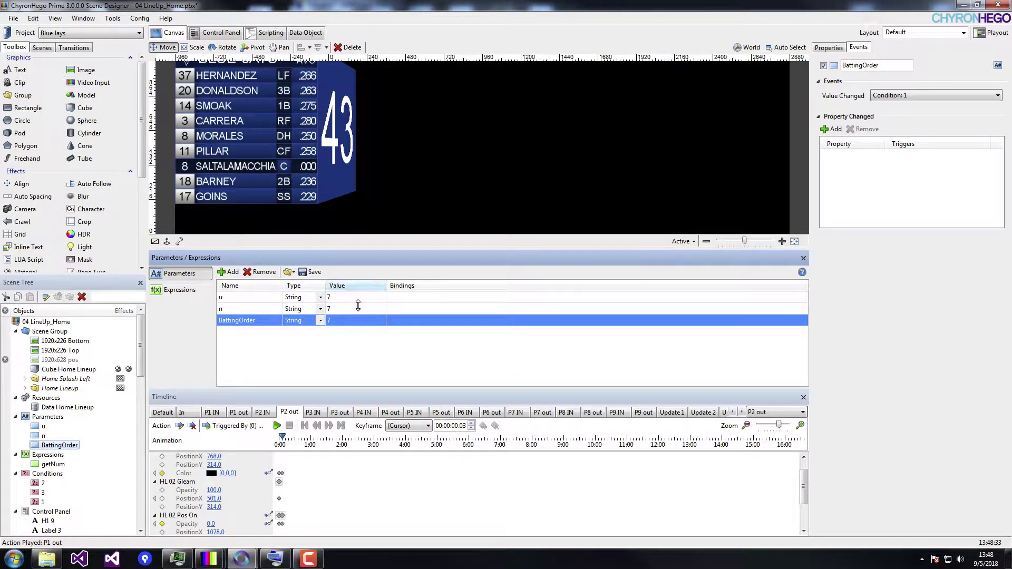
{"action": "left_click", "coordinate": [42, 502]}
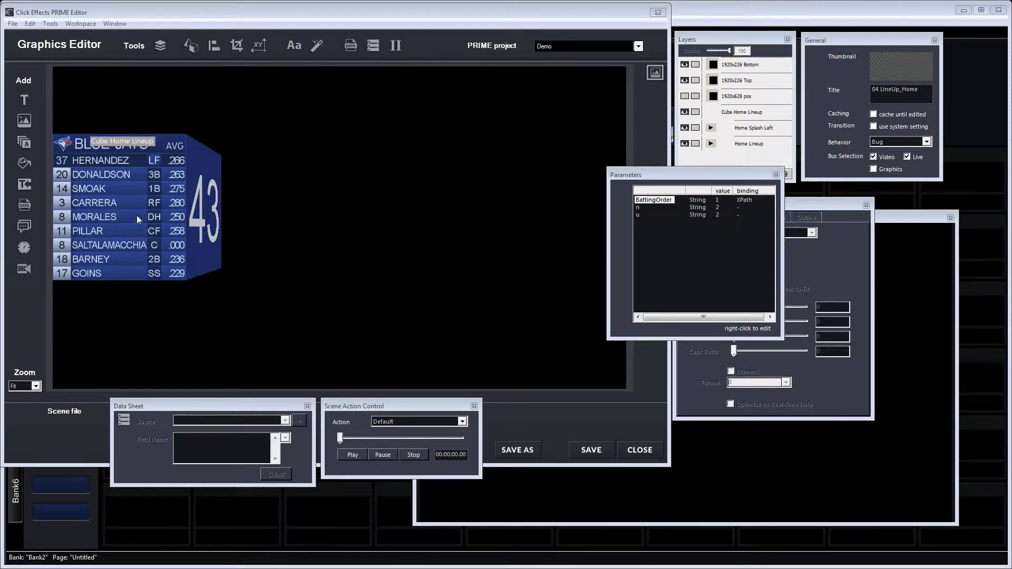
Focus the Parameters window and look through the Window menu's tool windows without changing anything.
{"action": "left_click", "coordinate": [675, 169]}
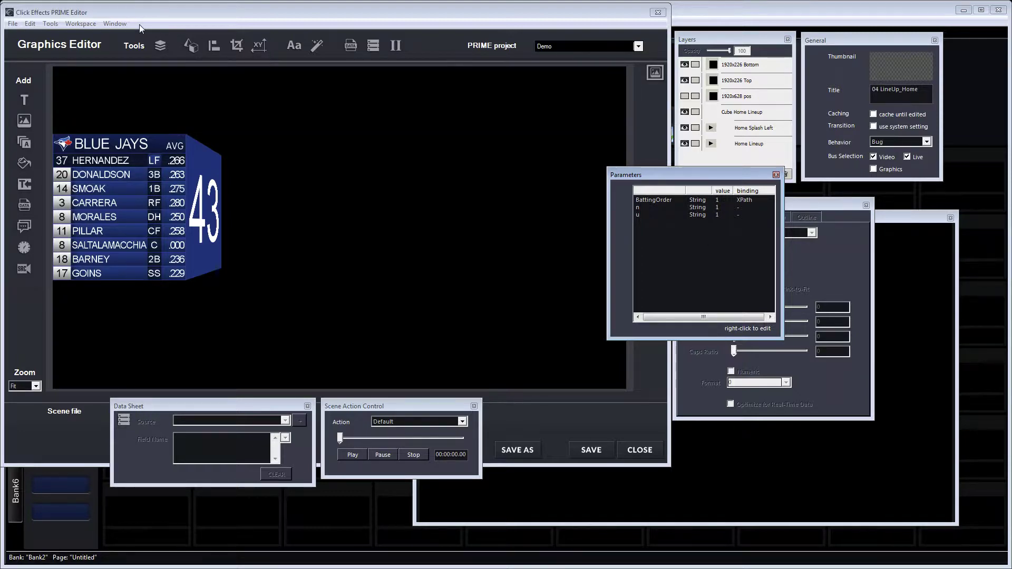
{"action": "left_click", "coordinate": [120, 25]}
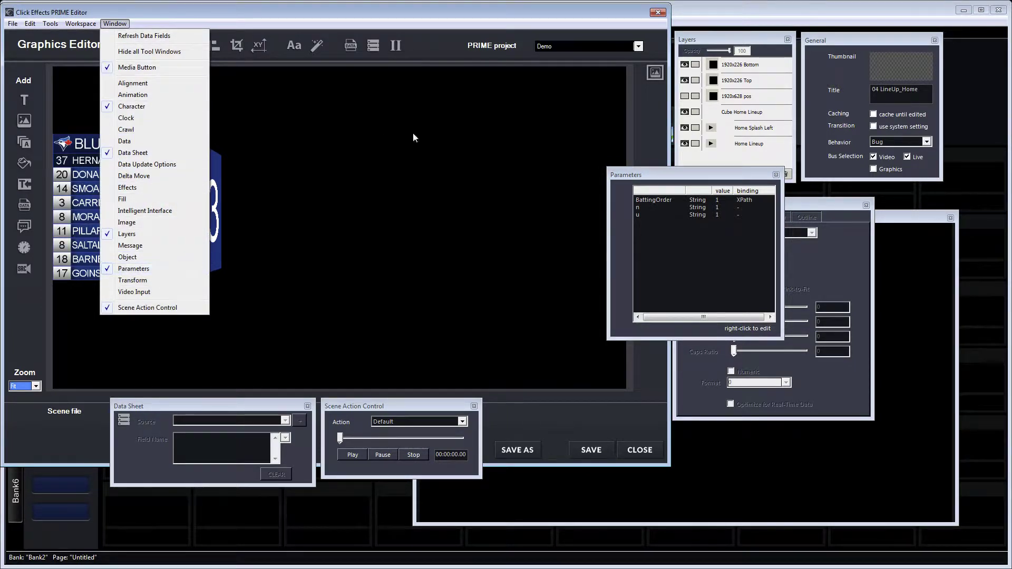
{"action": "left_click", "coordinate": [693, 190]}
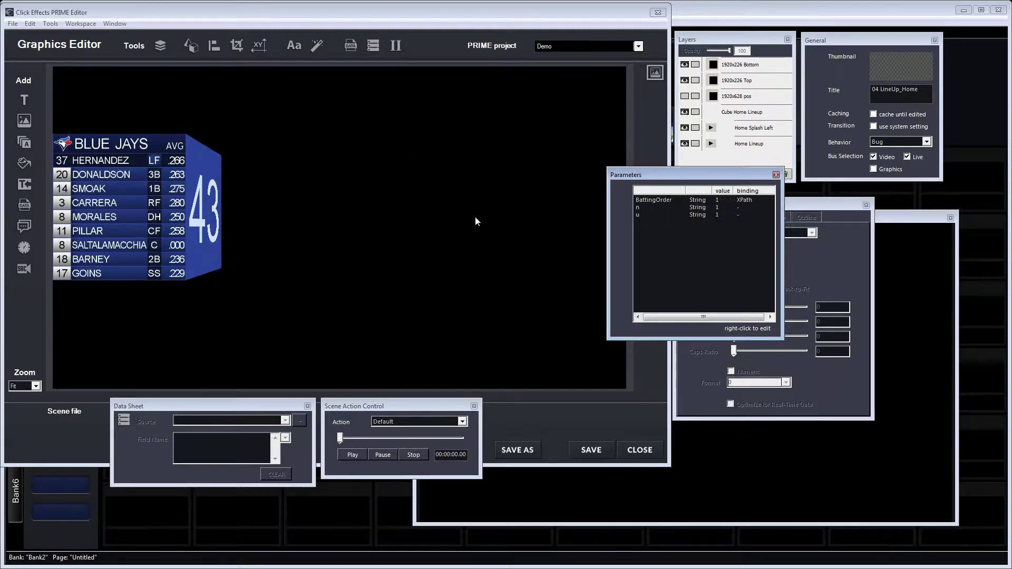
Step BattingOrder's value to 2 and then 3 to move the lineup highlight.
{"action": "right_click", "coordinate": [652, 204]}
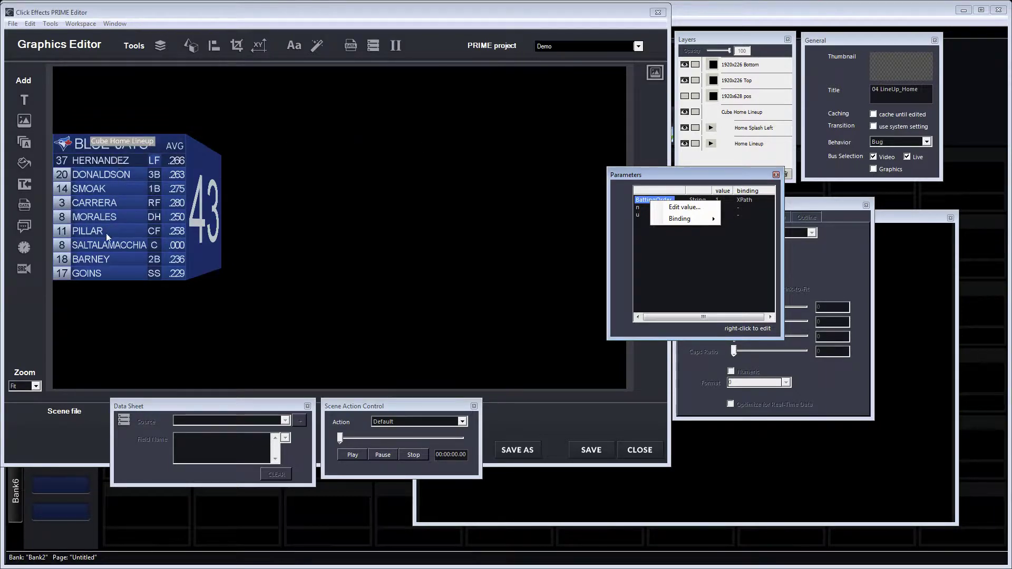
{"action": "left_click", "coordinate": [685, 208]}
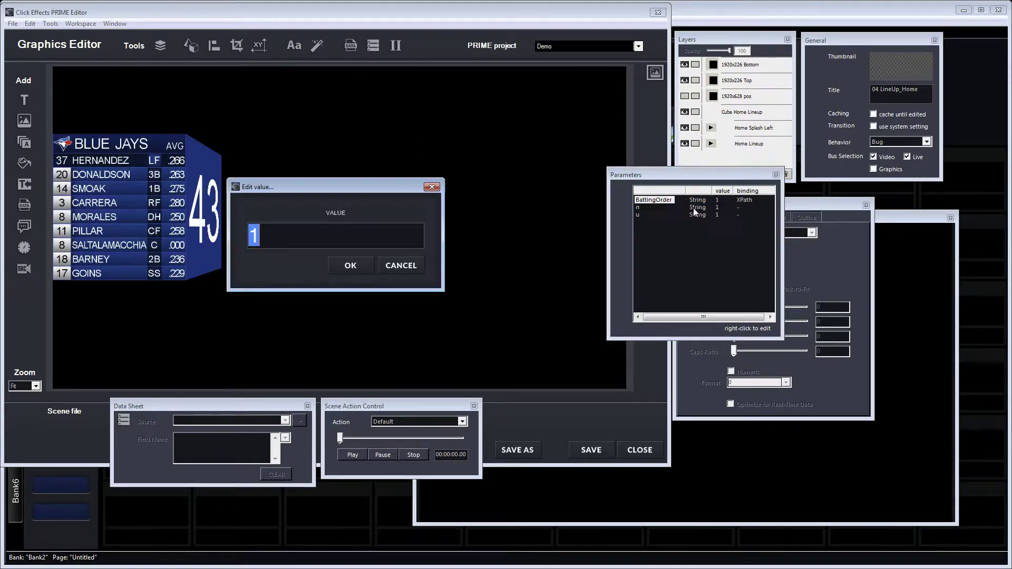
{"action": "type", "text": "2"}
{"action": "key", "text": "Return"}
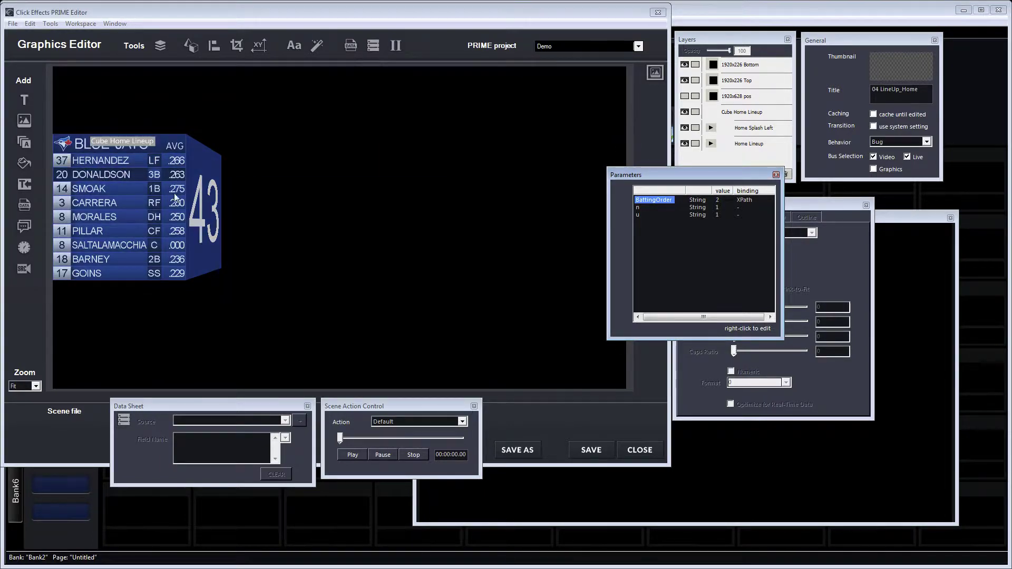
{"action": "right_click", "coordinate": [666, 202]}
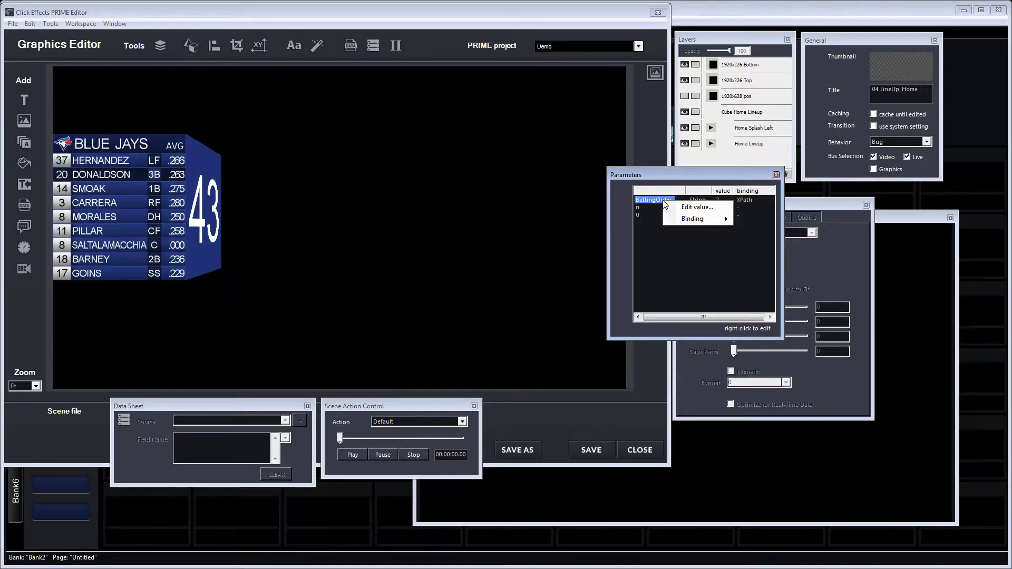
{"action": "left_click", "coordinate": [690, 208]}
{"action": "type", "text": "3"}
{"action": "left_click", "coordinate": [347, 265]}
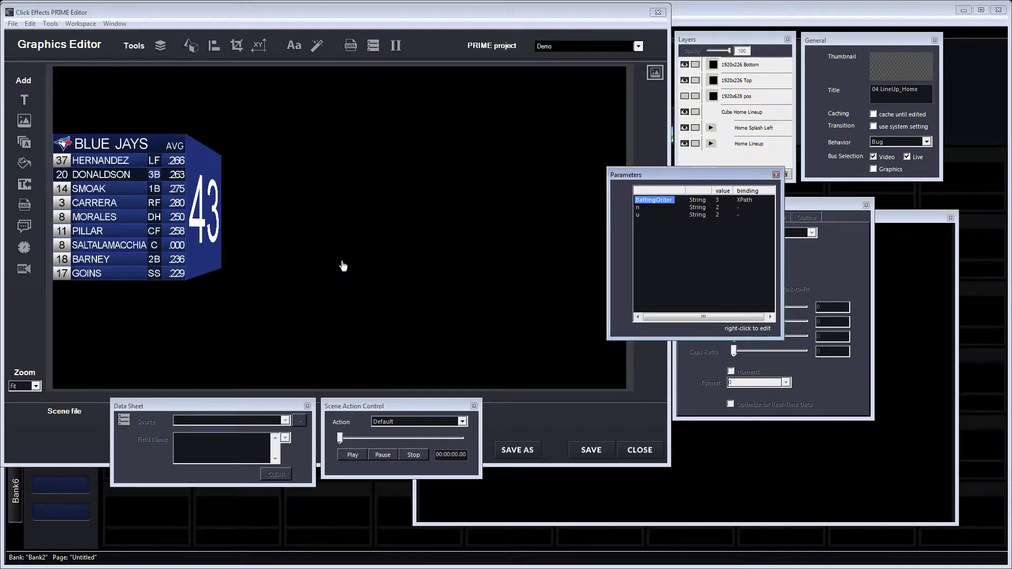
Set BattingOrder's value back to 1.
{"action": "right_click", "coordinate": [651, 198]}
{"action": "left_click", "coordinate": [671, 210]}
{"action": "type", "text": "1"}
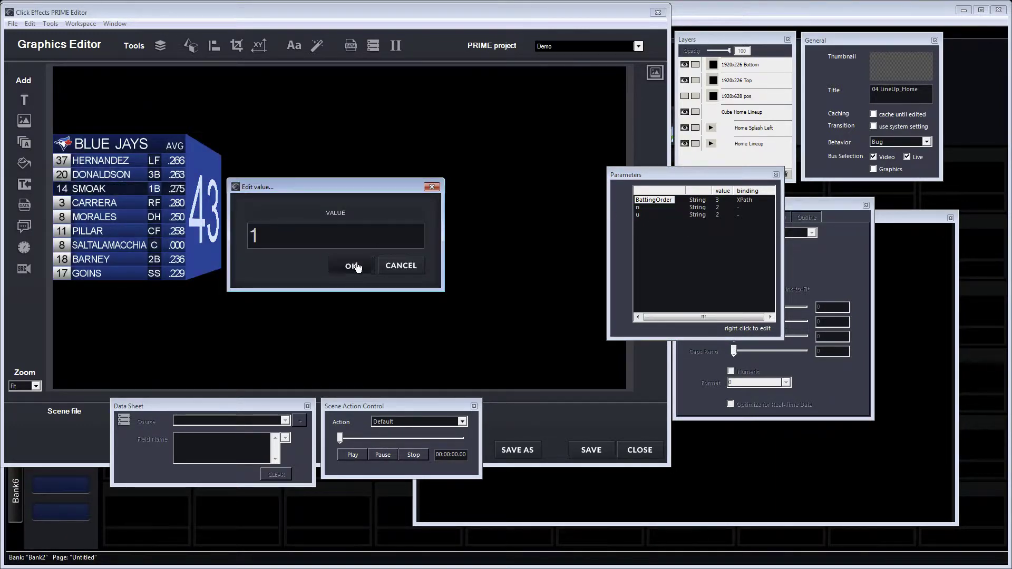
{"action": "left_click", "coordinate": [350, 265]}
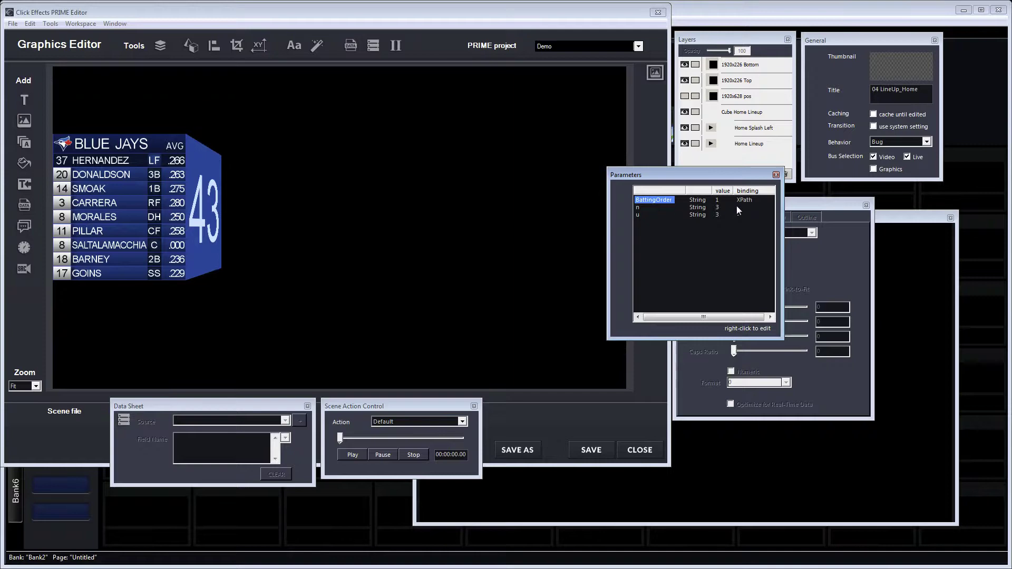
Edit BattingOrder's binding to use the XPath source type with field Game/Home/CurrentBatter.
{"action": "right_click", "coordinate": [658, 198]}
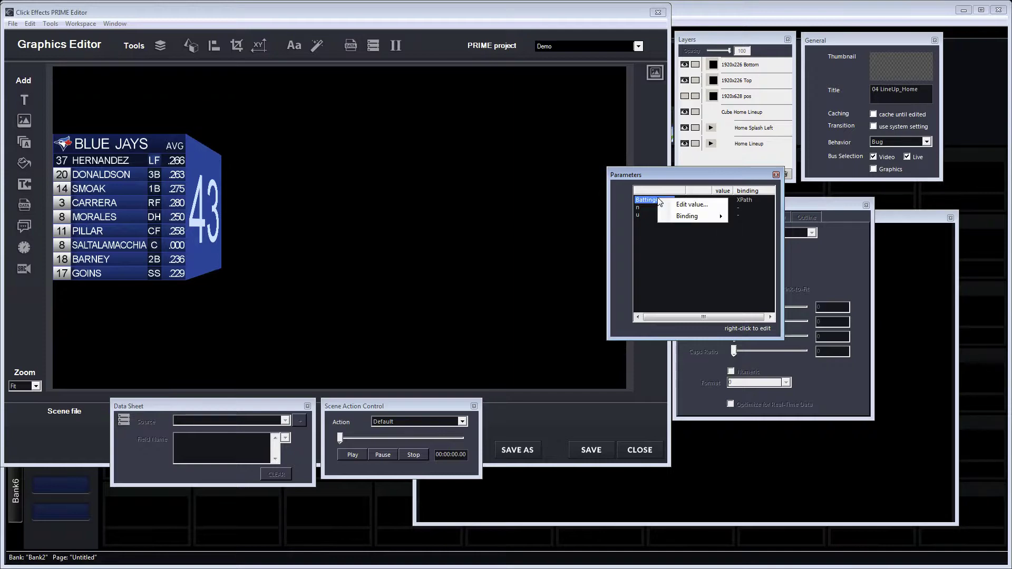
{"action": "mouse_move", "coordinate": [701, 216]}
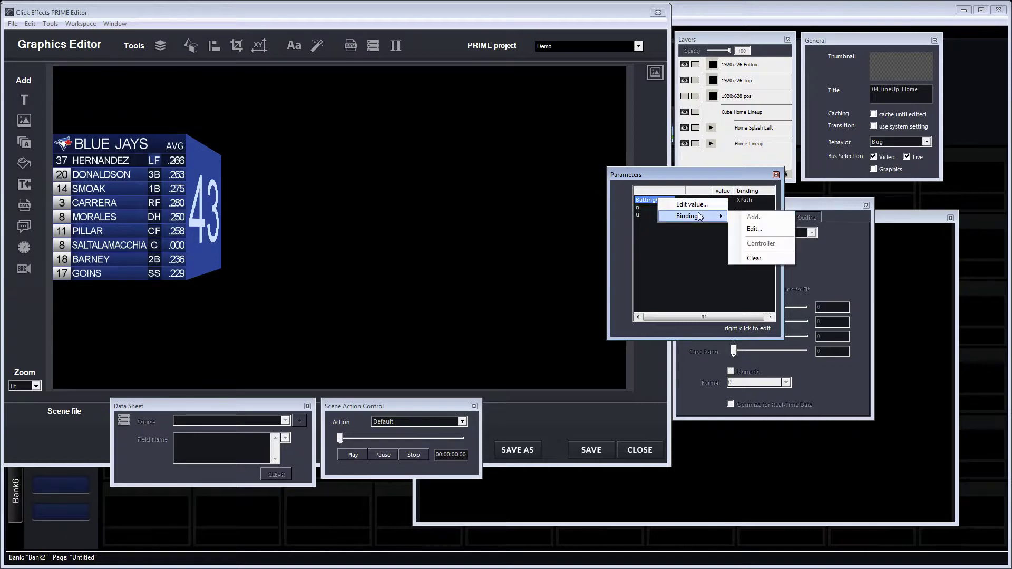
{"action": "left_click", "coordinate": [752, 228]}
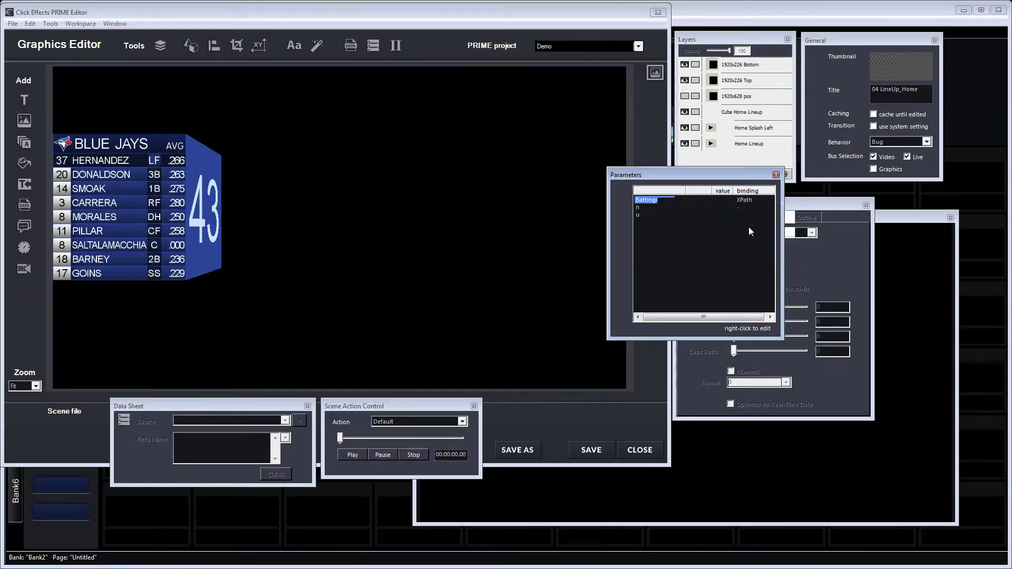
{"action": "left_click", "coordinate": [772, 240]}
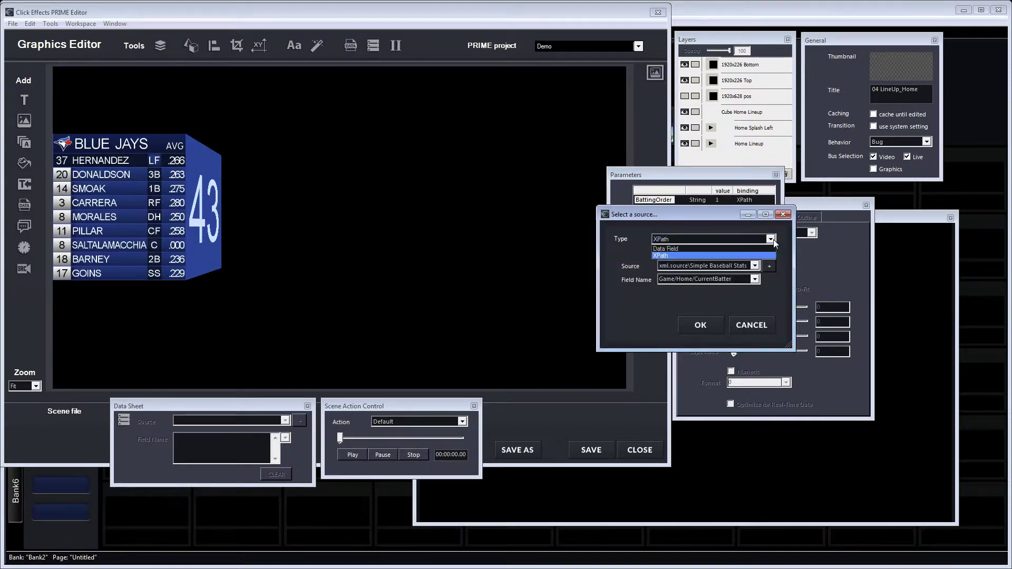
{"action": "left_click", "coordinate": [672, 256]}
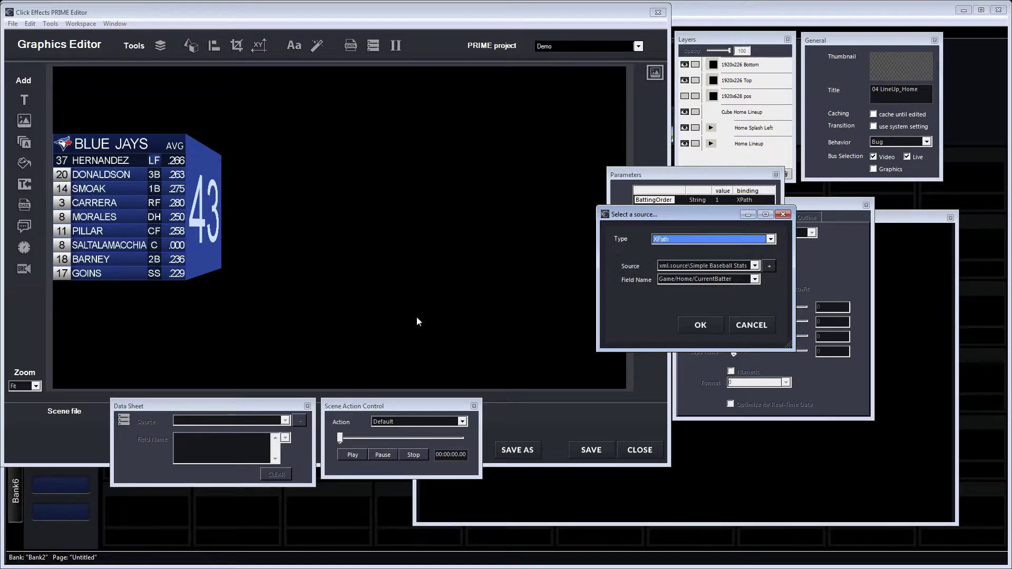
{"action": "key", "text": "super"}
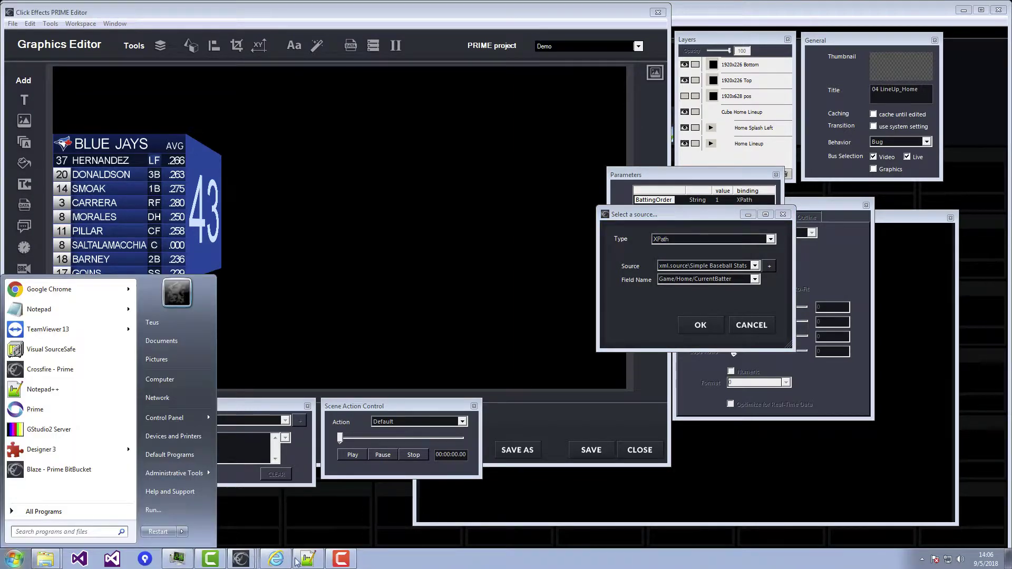
{"action": "left_click", "coordinate": [308, 559]}
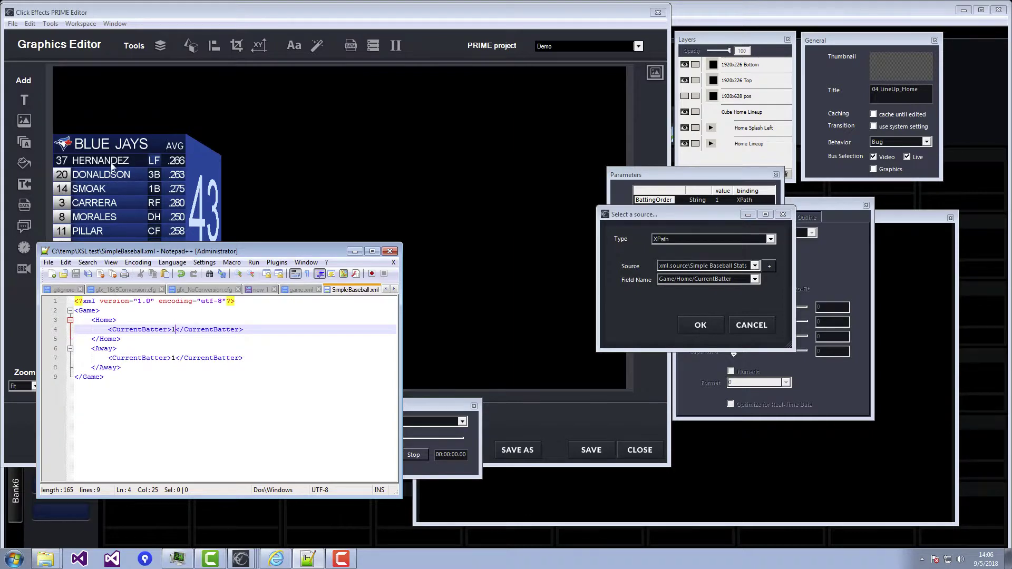
{"action": "left_click", "coordinate": [668, 214]}
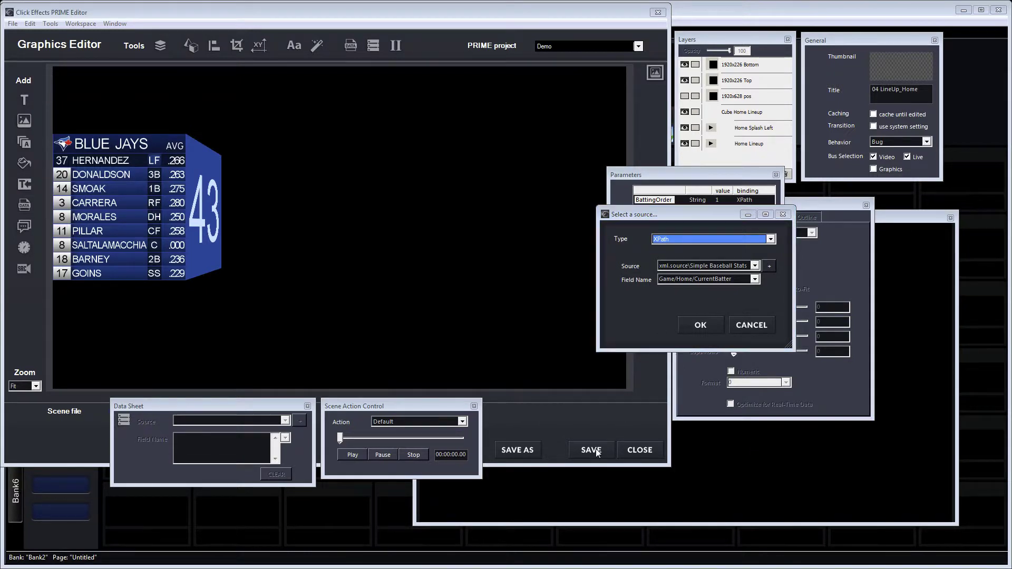
Confirm the CurrentBatter binding, save and close the scene, and take 04 LineUp_Home to air.
{"action": "left_click", "coordinate": [718, 327]}
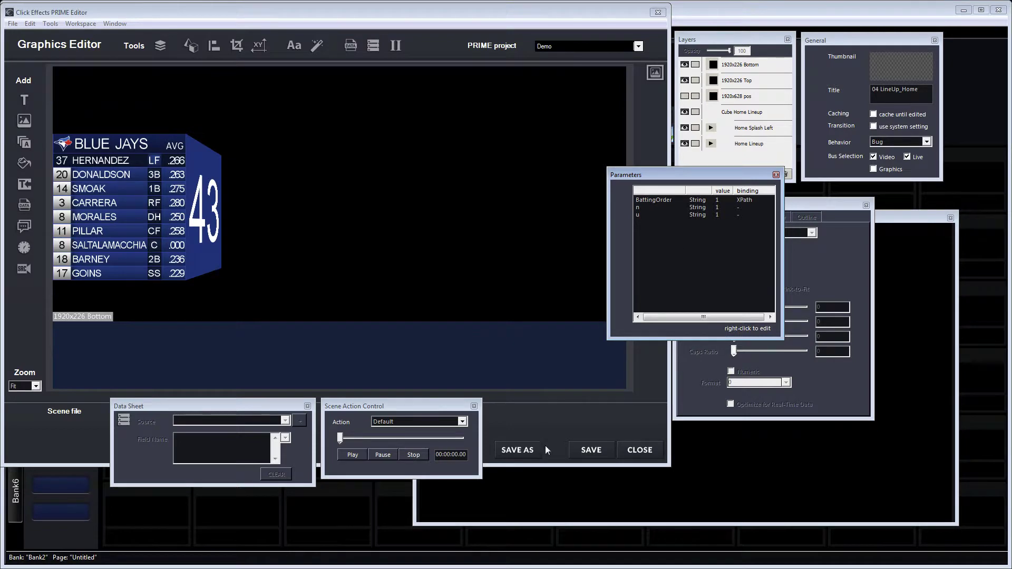
{"action": "left_click", "coordinate": [592, 451]}
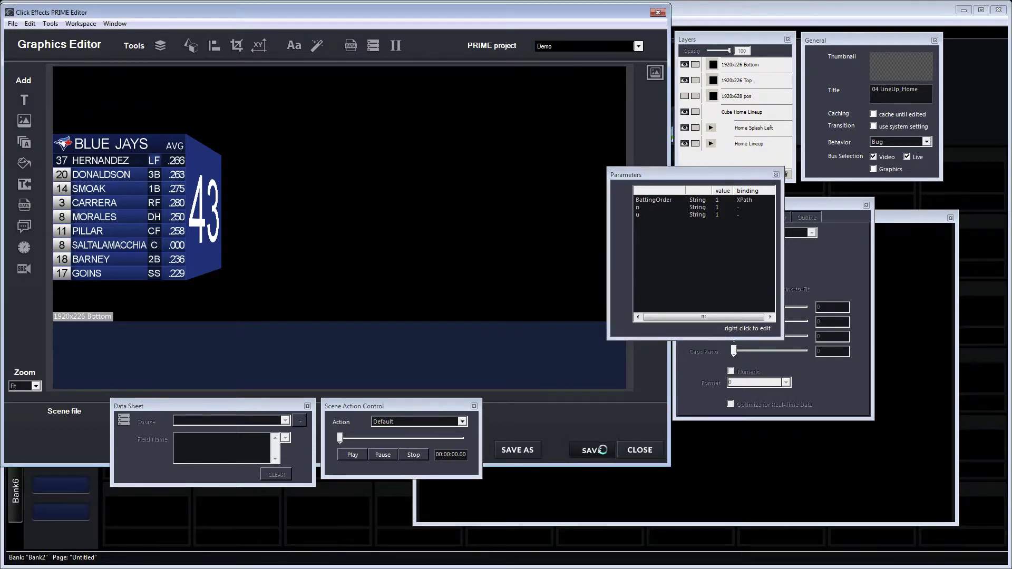
{"action": "left_click", "coordinate": [640, 450]}
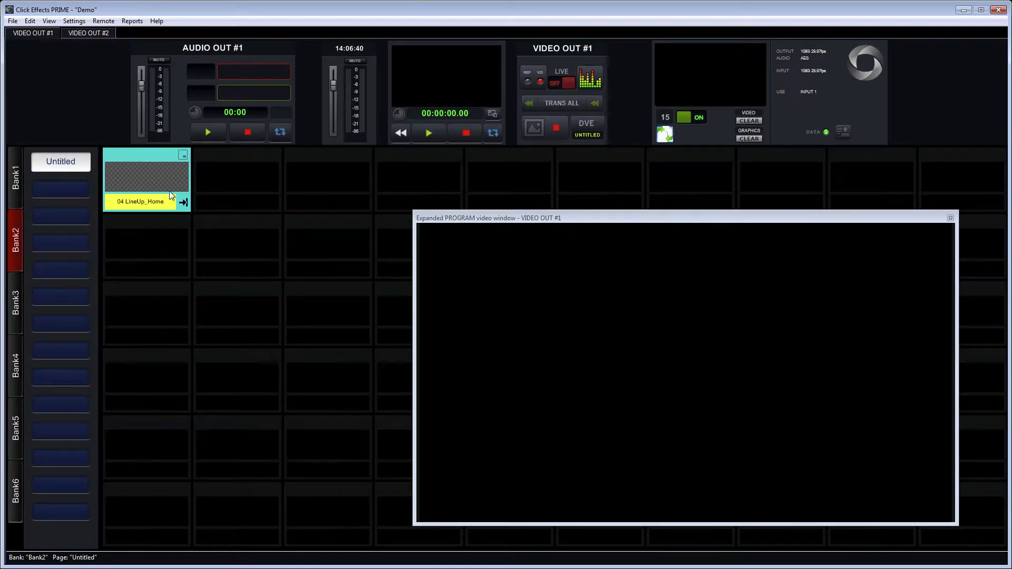
{"action": "left_click", "coordinate": [142, 171]}
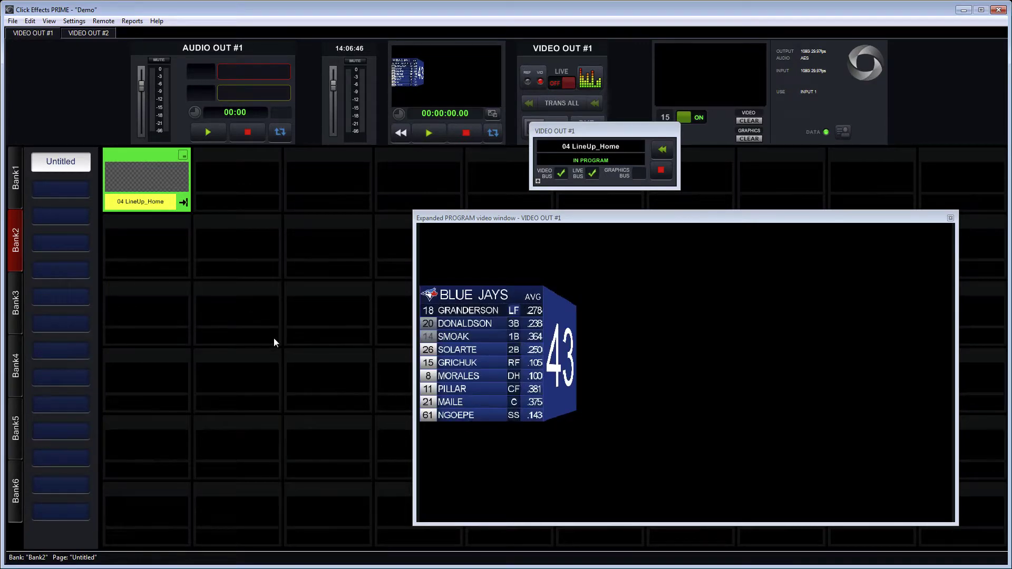
{"action": "key", "text": "alt+Tab"}
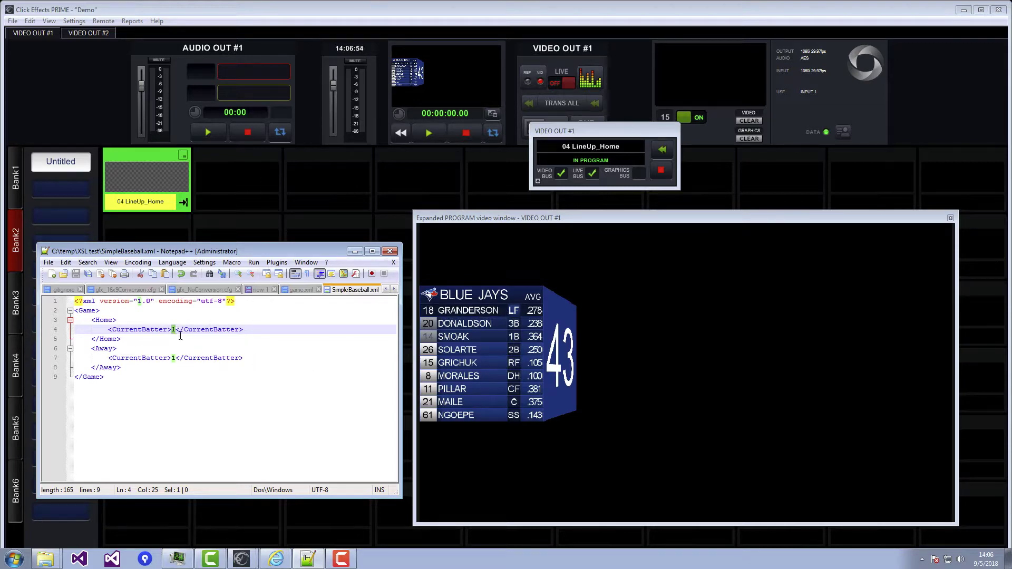
Change CurrentBatter to 2, 3, then 4, saving each so the highlight moves through DONALDSON to SOLARTE.
{"action": "key", "text": "BackSpace"}
{"action": "type", "text": "2"}
{"action": "key", "text": "ctrl+s"}
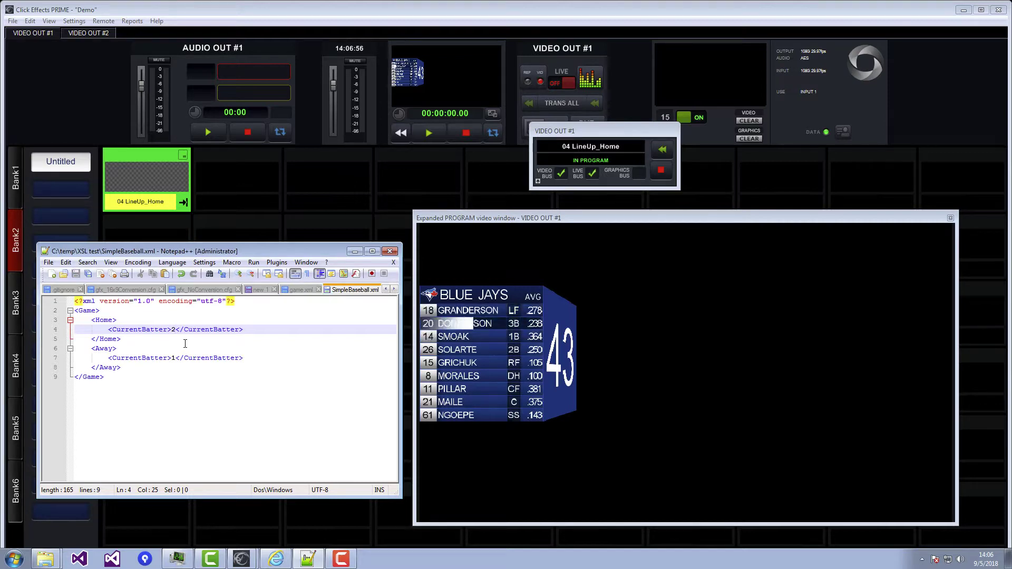
{"action": "key", "text": "shift+Left"}
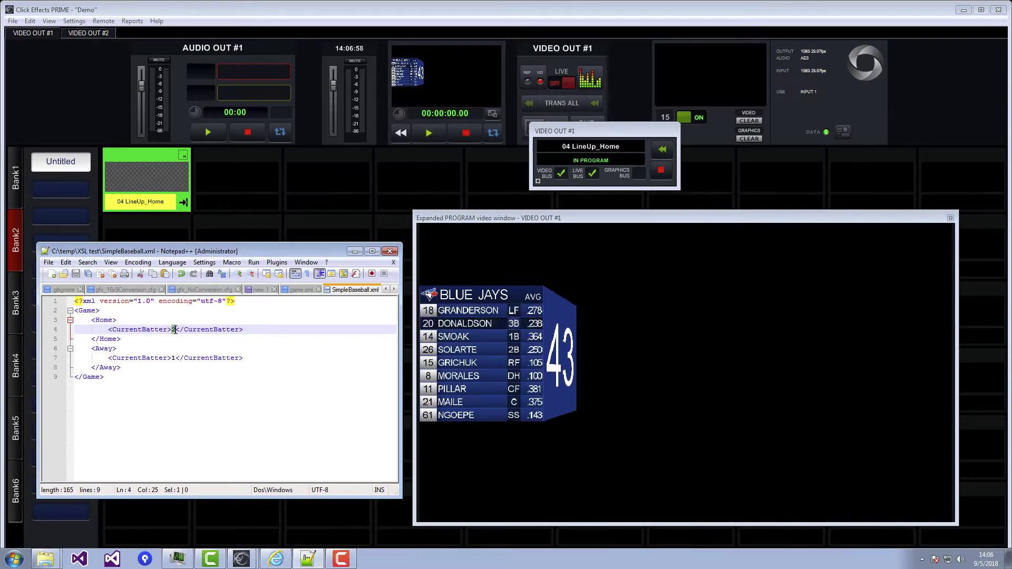
{"action": "type", "text": "3"}
{"action": "key", "text": "ctrl+s"}
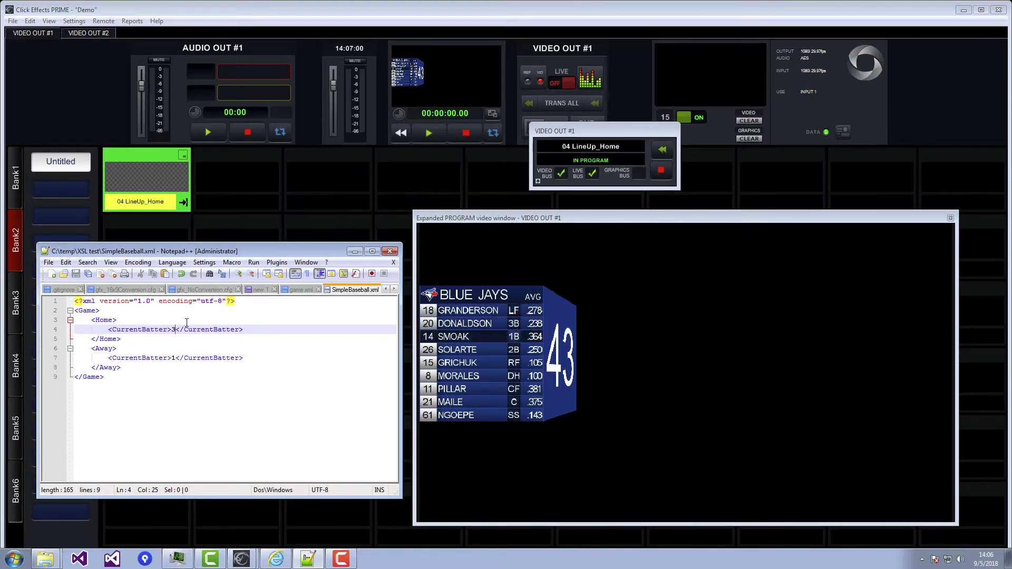
{"action": "key", "text": "shift+Right"}
{"action": "type", "text": "4"}
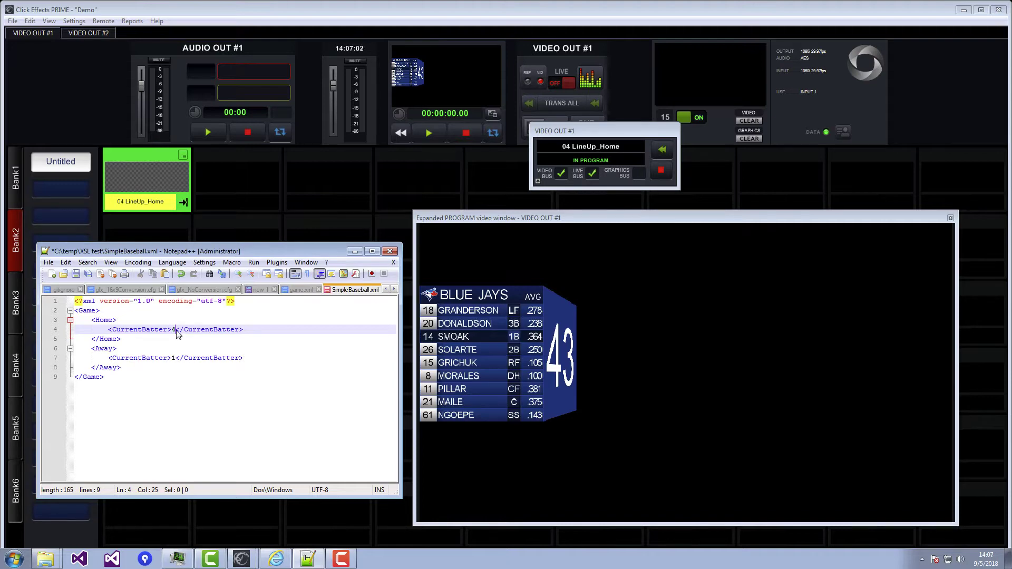
{"action": "key", "text": "ctrl+s"}
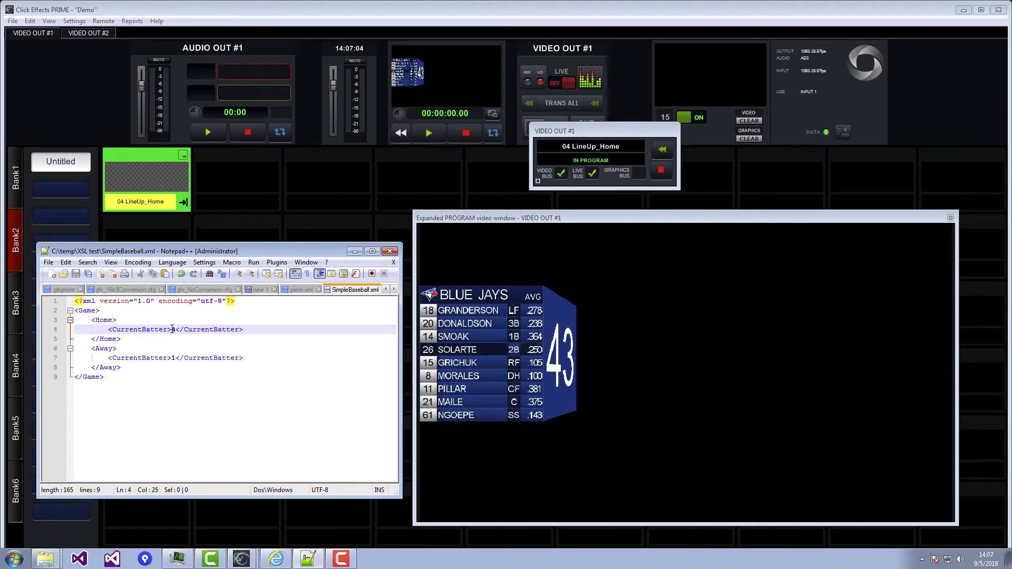
Set CurrentBatter to 5 (GRICHUK), then back to 1 (GRANDERSON), saving each change.
{"action": "double_click", "coordinate": [174, 329]}
{"action": "type", "text": "5"}
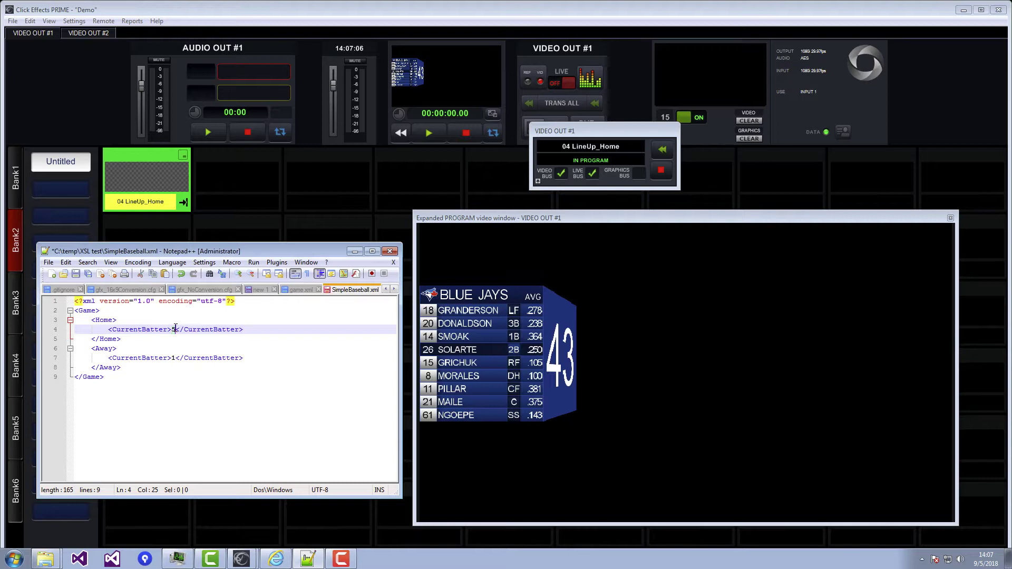
{"action": "key", "text": "ctrl+s"}
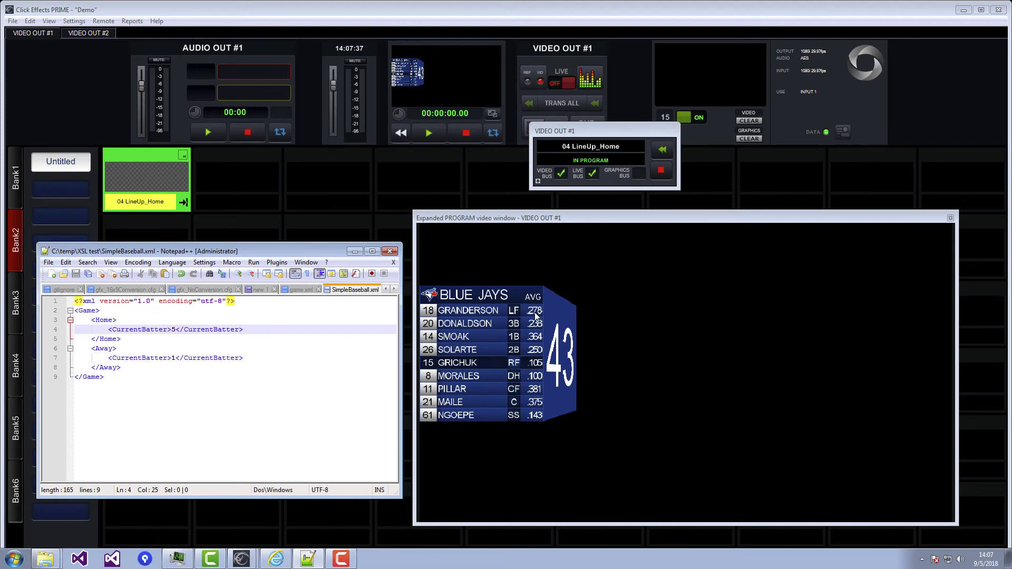
{"action": "double_click", "coordinate": [175, 329]}
{"action": "type", "text": "1"}
{"action": "key", "text": "ctrl+s"}
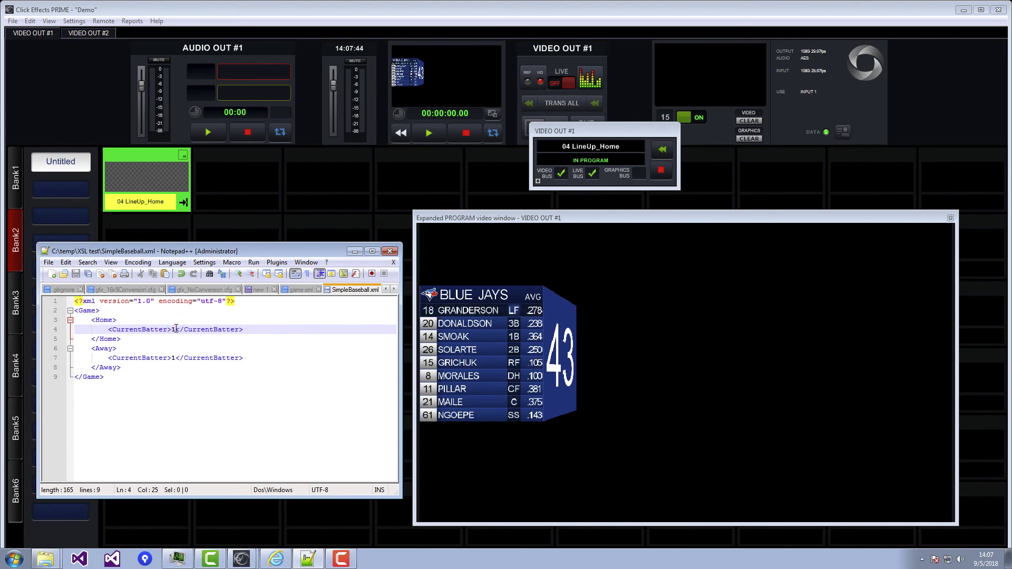